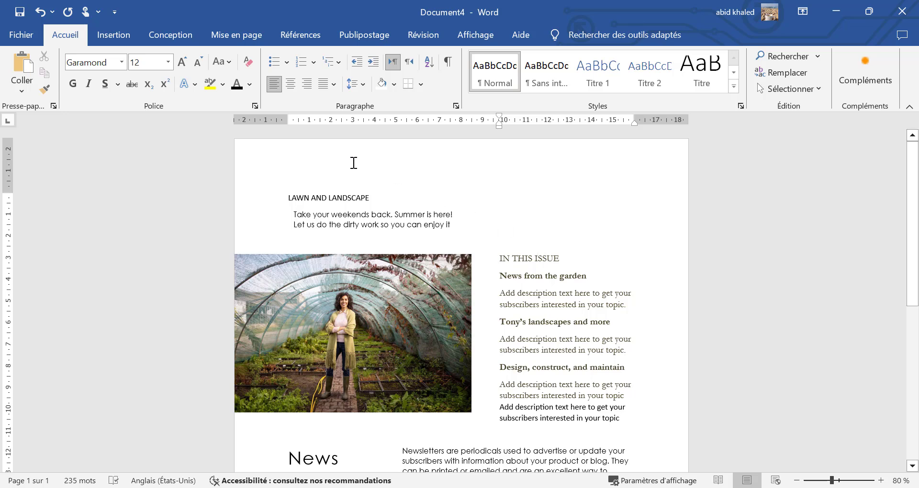
# - Insert the picture puce-png-3917957537.png from this device below the "News from the garden" description
pyautogui.click(110, 36)
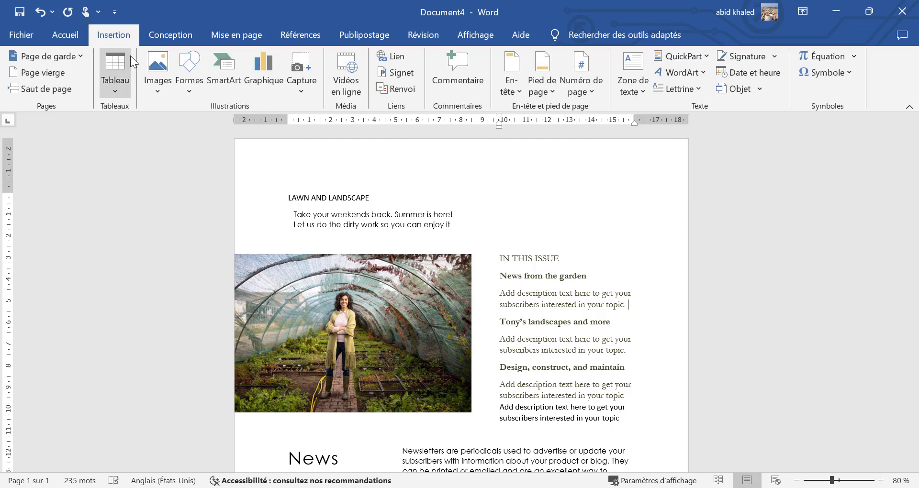
pyautogui.click(154, 87)
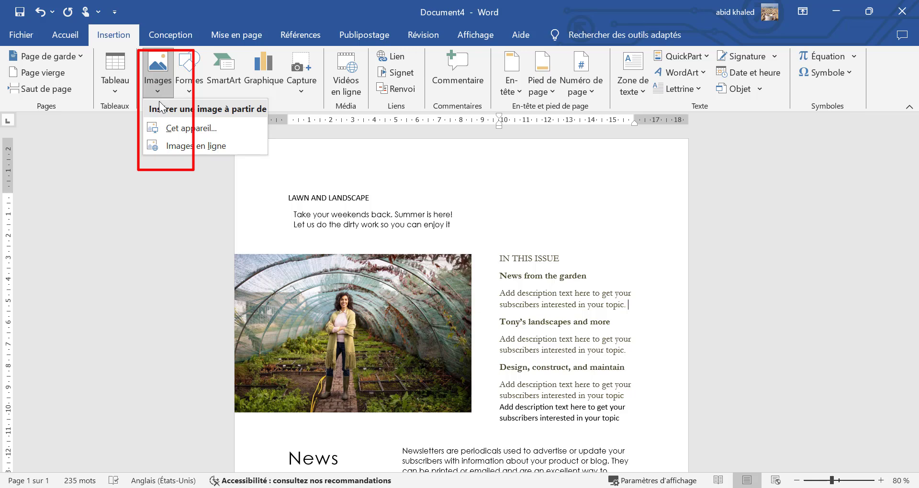
pyautogui.click(163, 127)
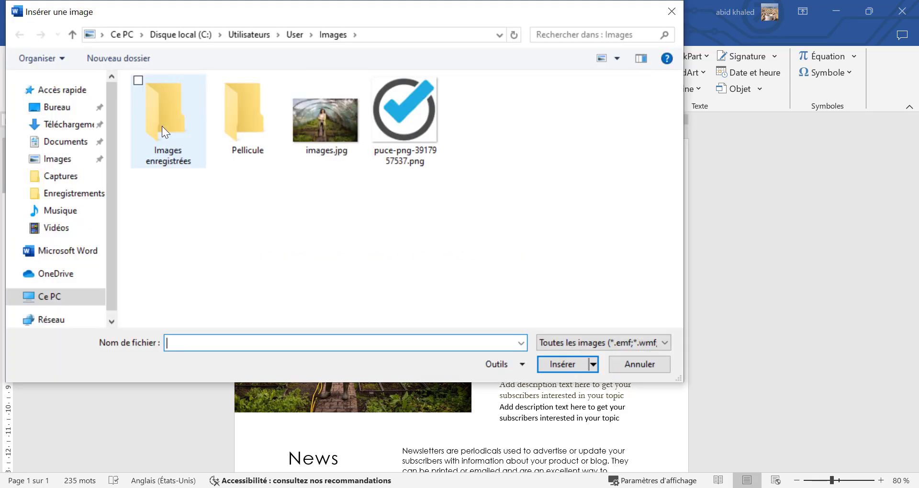
pyautogui.click(398, 117)
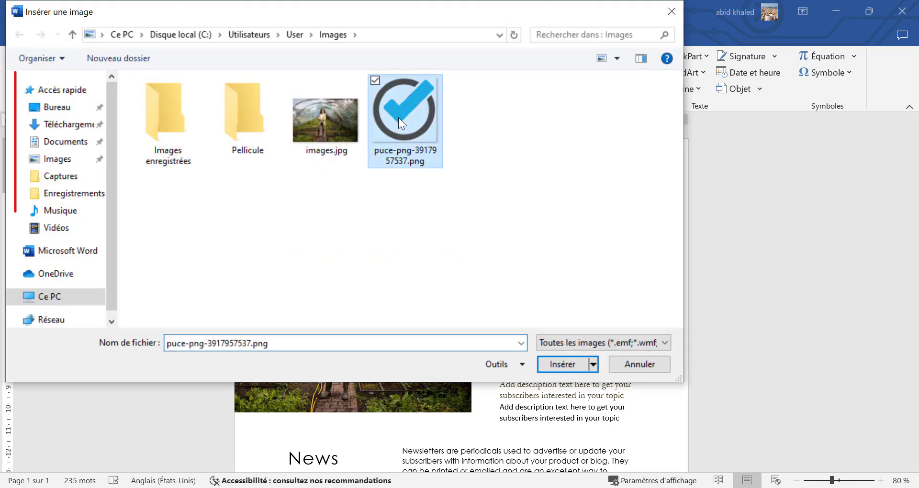
pyautogui.scroll(-1, 49, 180)
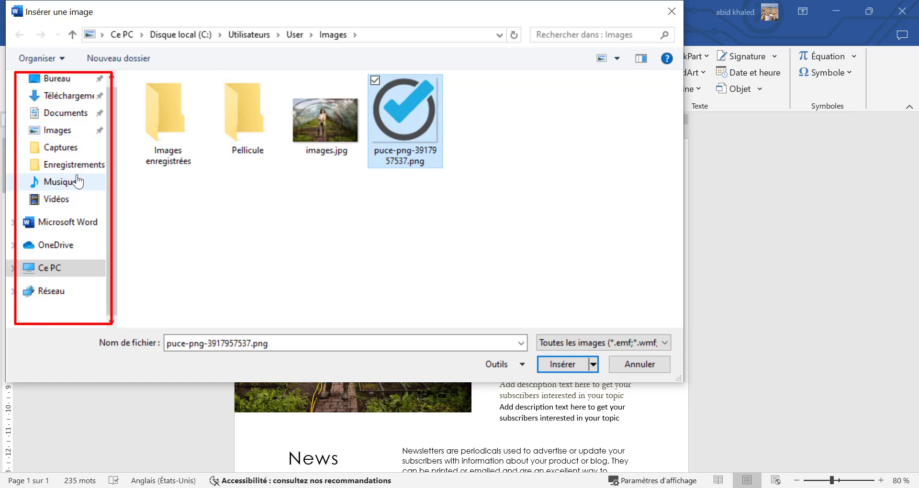
pyautogui.scroll(1, 53, 171)
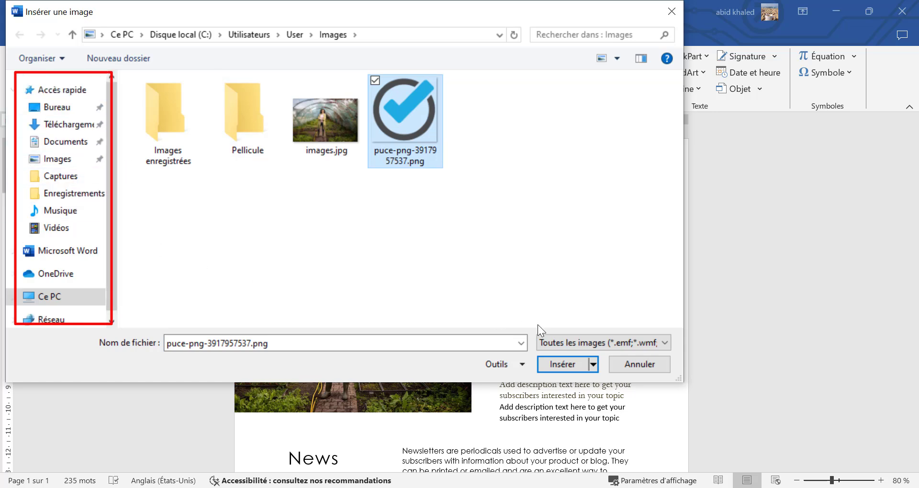
pyautogui.click(563, 364)
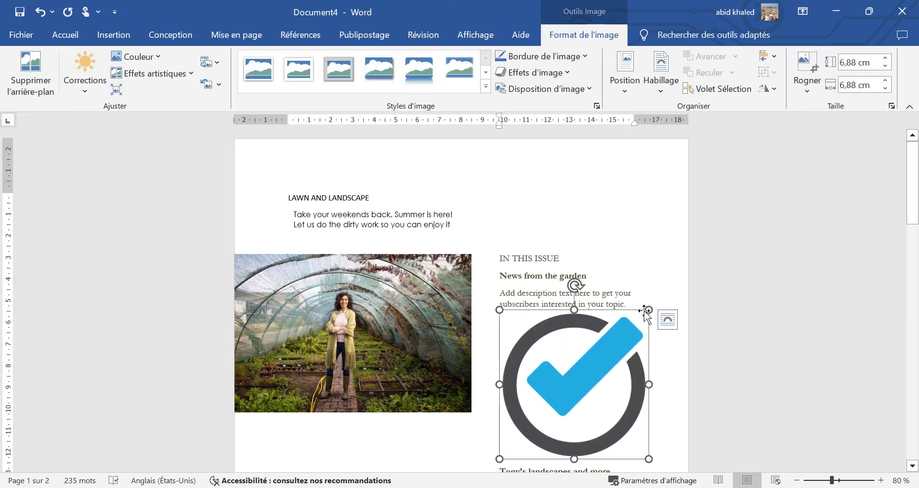
# - Move the check-mark picture up to the "LAWN AND LANDSCAPE" heading and shrink it to about 3.27 cm square
pyautogui.moveTo(647, 310); pyautogui.dragTo(483, 214)
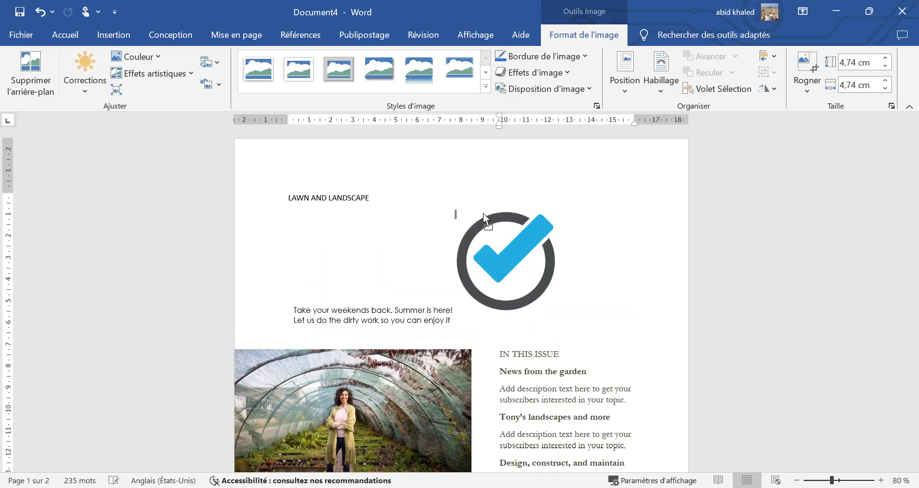
pyautogui.moveTo(488, 243); pyautogui.dragTo(453, 199)
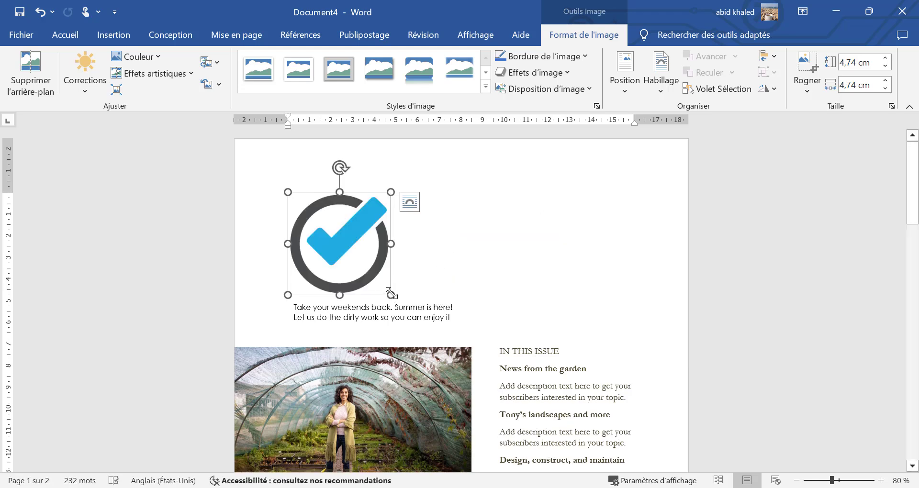
pyautogui.moveTo(392, 295); pyautogui.dragTo(359, 245)
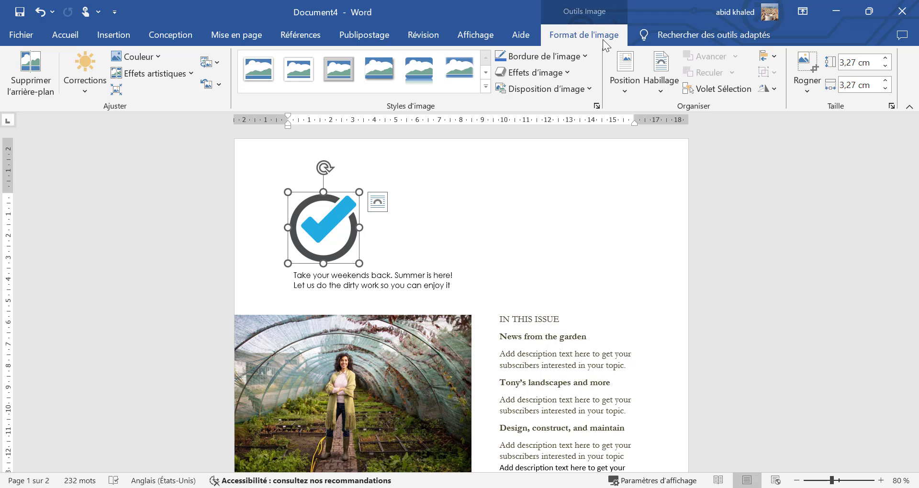
# - Set the check-mark picture's text wrapping to Devant le texte
pyautogui.click(628, 91)
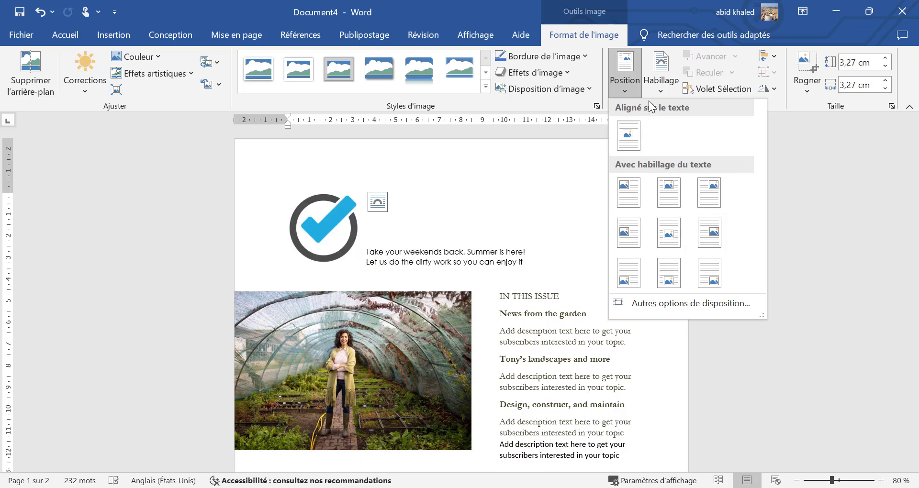
pyautogui.click(664, 85)
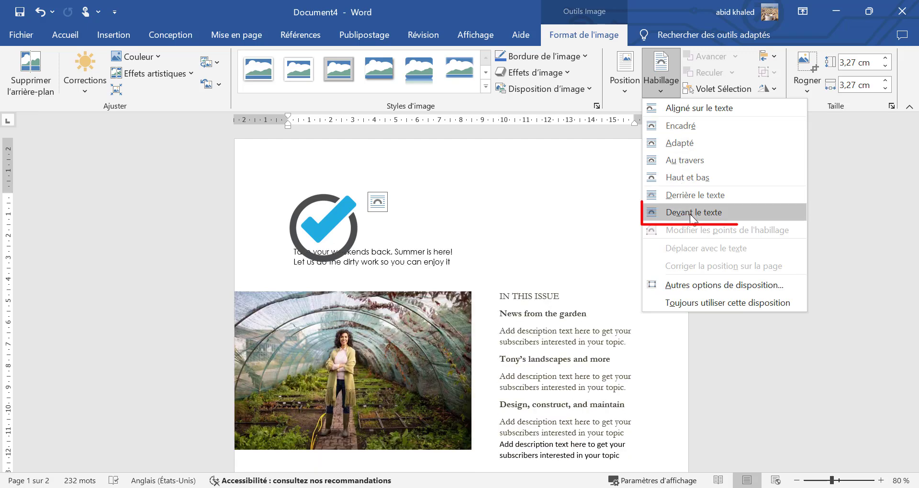
pyautogui.click(690, 213)
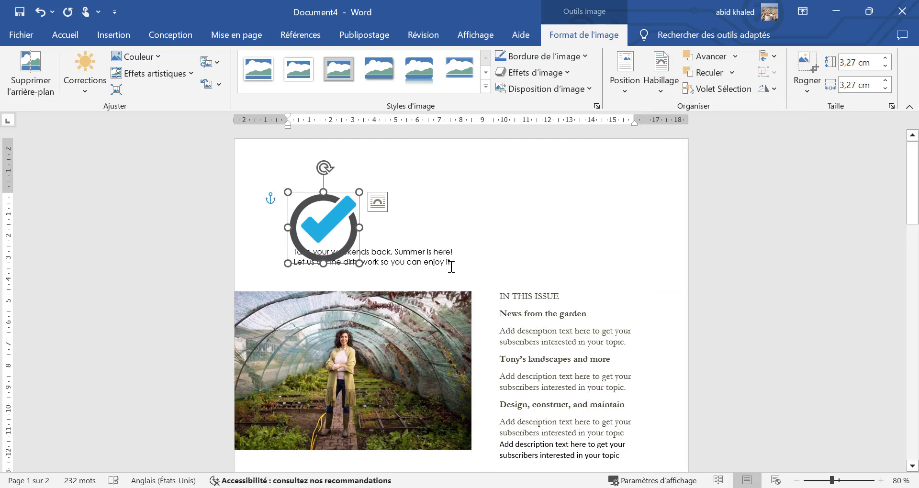
# - Place the check-mark picture above "IN THIS ISSUE" at the page's right margin and shrink it to about 2.41 cm square
pyautogui.moveTo(344, 229); pyautogui.dragTo(598, 205)
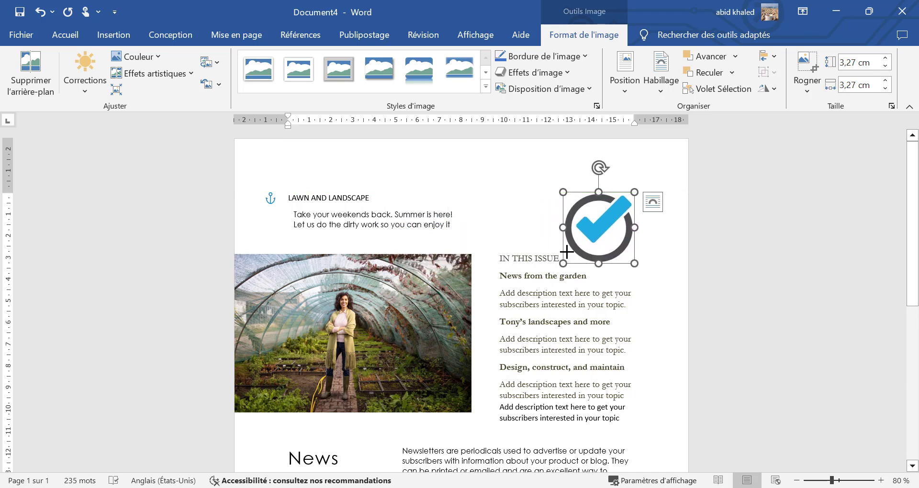
pyautogui.moveTo(563, 263); pyautogui.dragTo(581, 245)
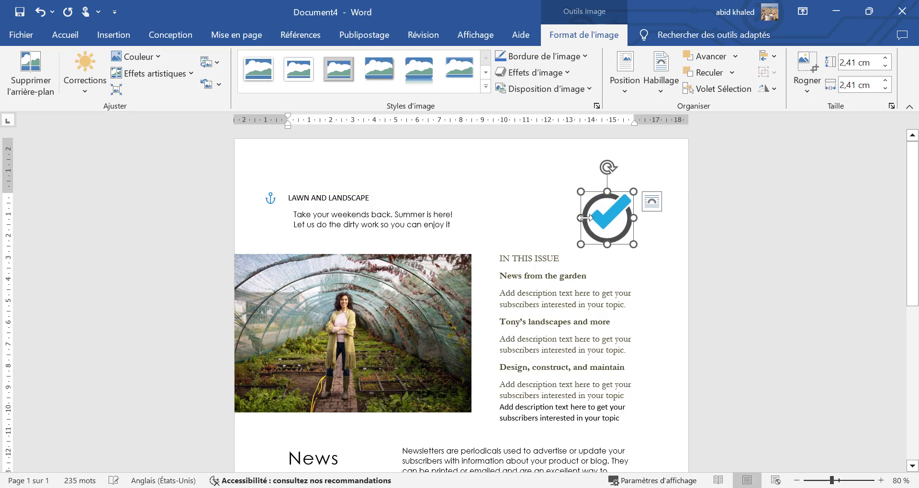
pyautogui.click(610, 358)
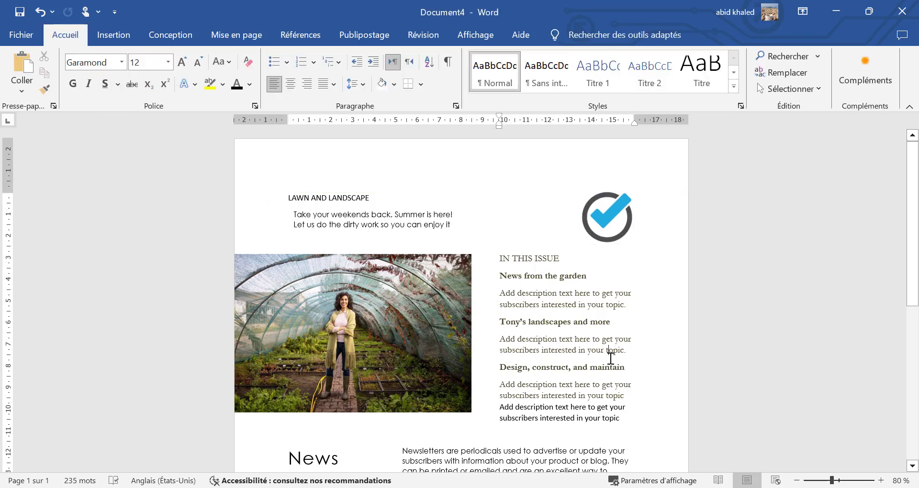
# - Place the insertion point in the article's first paragraph and search Bing's online images for "jardinage"
pyautogui.scroll(-2, 616, 376)
pyautogui.click(635, 402)
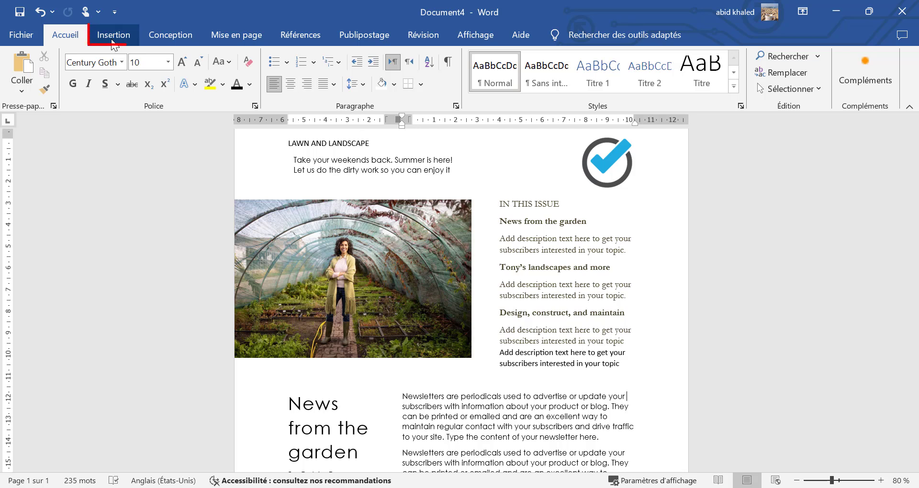
pyautogui.click(113, 38)
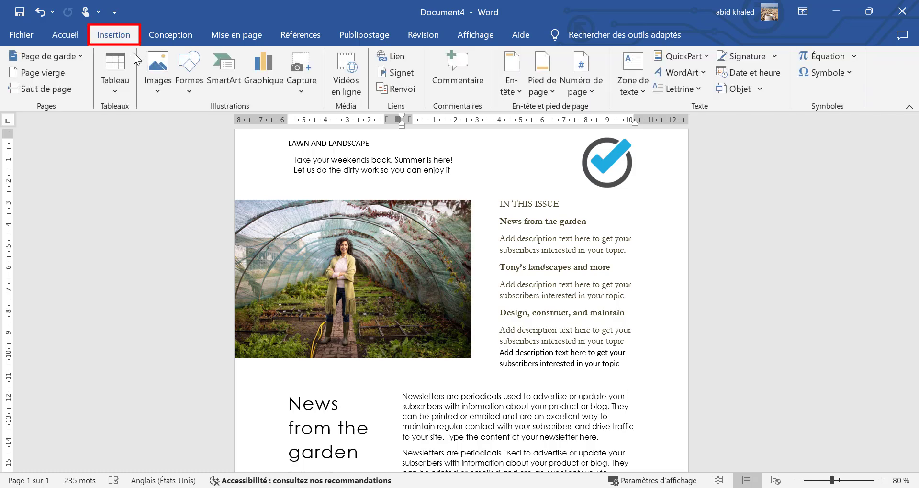
pyautogui.click(159, 81)
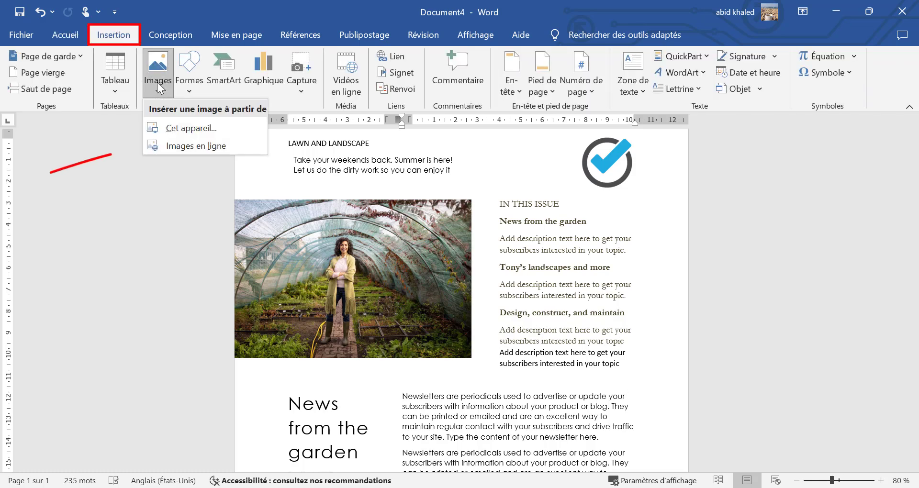
pyautogui.click(165, 132)
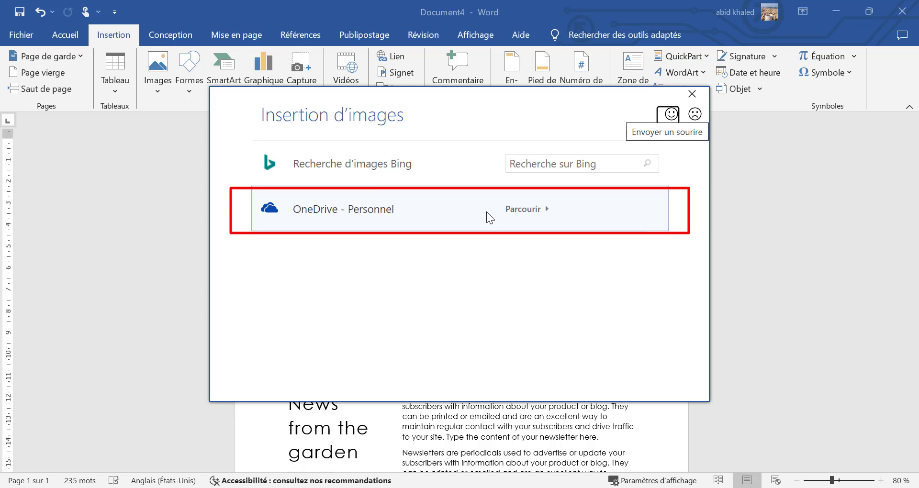
pyautogui.click(532, 165)
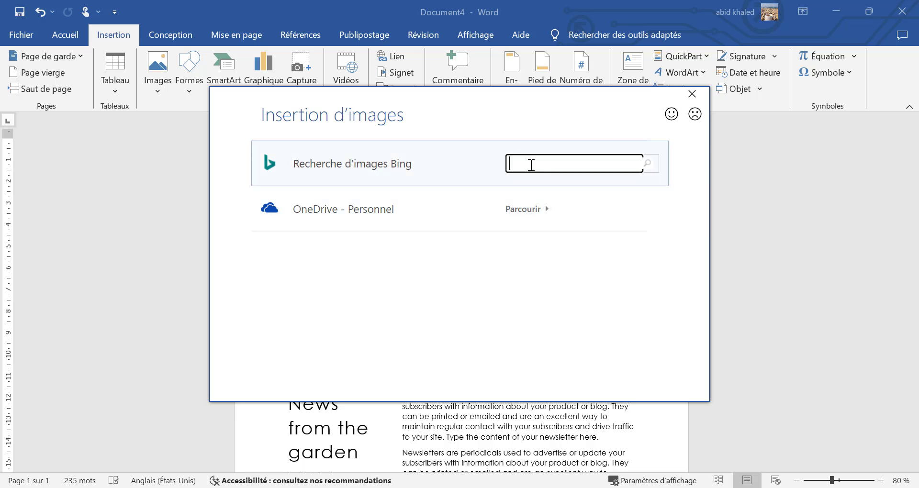
pyautogui.write('jardinage')
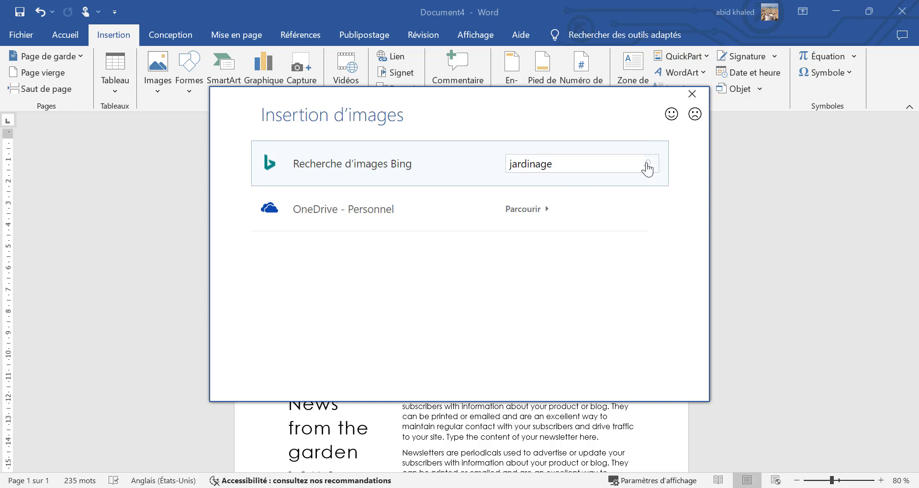
pyautogui.press('Return')
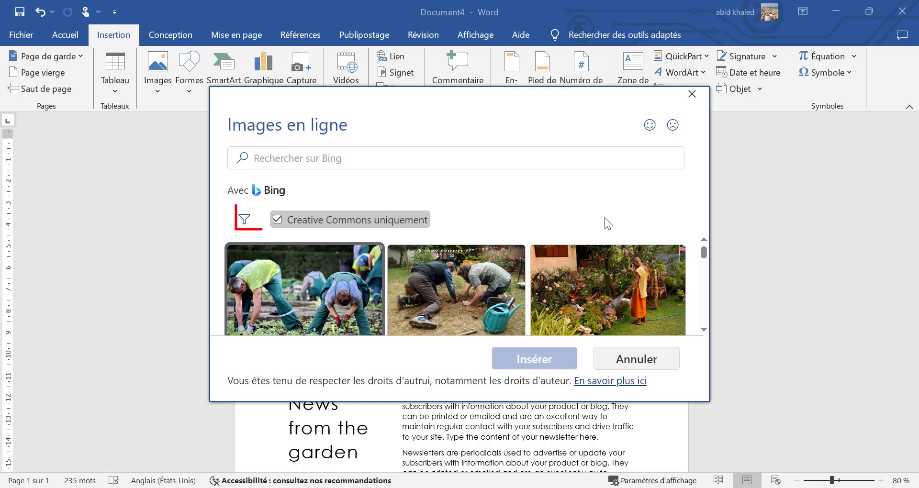
# - Choose the orange wheelbarrow and watering can illustration from the online image results and insert it into the article
pyautogui.scroll(-2, 586, 258)
pyautogui.scroll(-6, 587, 258)
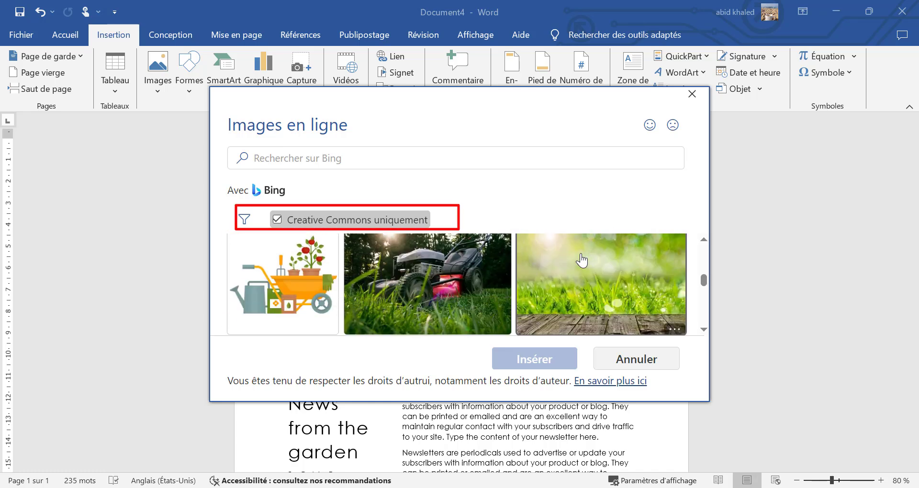
pyautogui.scroll(-3, 296, 276)
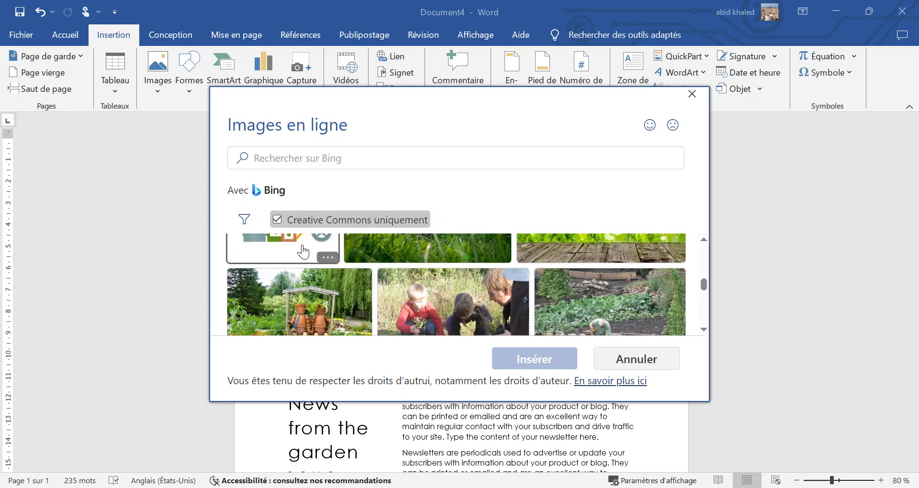
pyautogui.click(301, 252)
pyautogui.scroll(3, 311, 262)
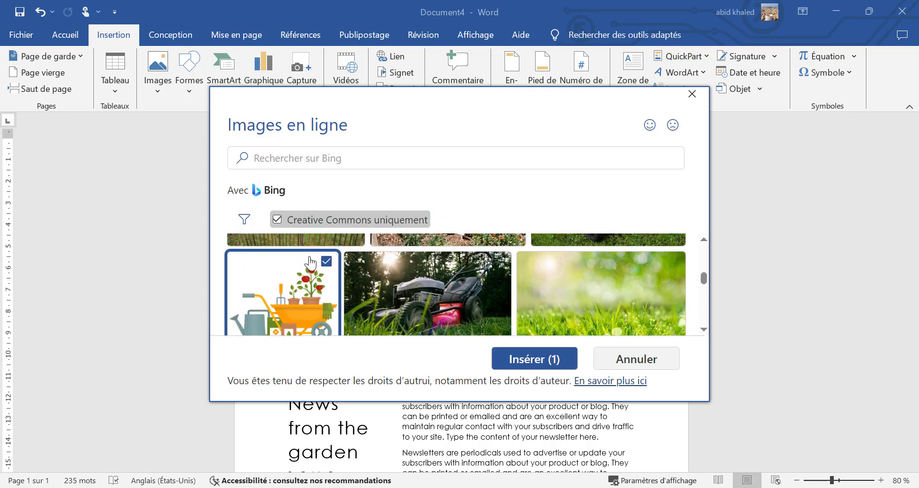
pyautogui.scroll(3, 311, 262)
pyautogui.scroll(-3, 312, 262)
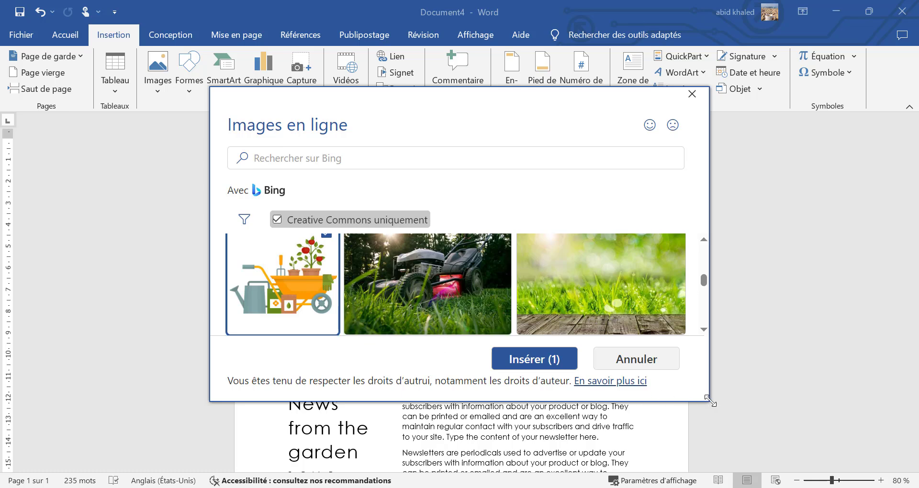
pyautogui.moveTo(708, 404); pyautogui.dragTo(785, 480)
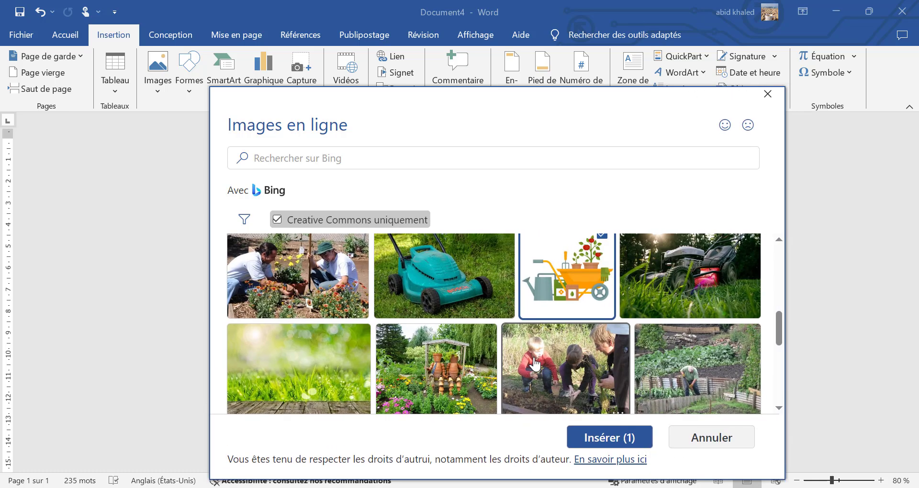
pyautogui.scroll(1, 535, 368)
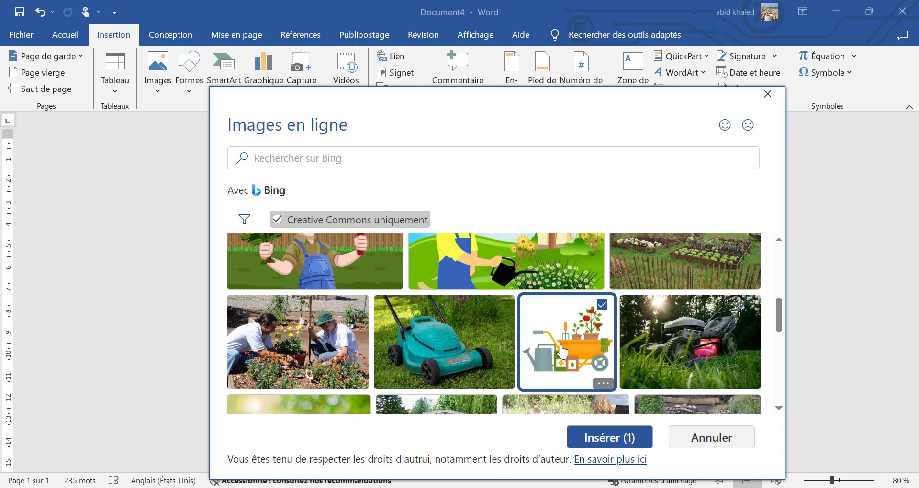
pyautogui.click(610, 438)
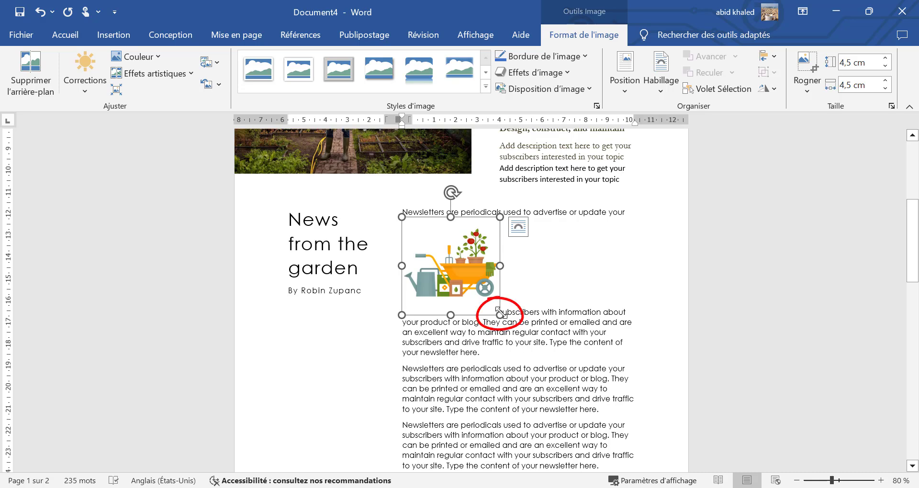
# - Resize the wheelbarrow picture to about 3.82 cm square and move it further down within the article's first paragraph
pyautogui.moveTo(498, 311)
pyautogui.mouseDown()
pyautogui.moveTo(521, 314)
pyautogui.moveTo(536, 330)
pyautogui.moveTo(508, 299)
pyautogui.mouseUp()
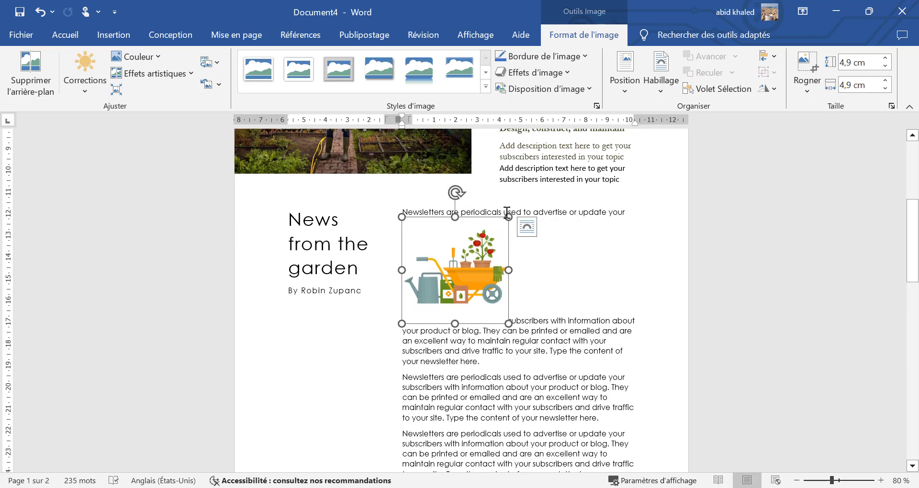
pyautogui.moveTo(508, 217); pyautogui.dragTo(481, 237)
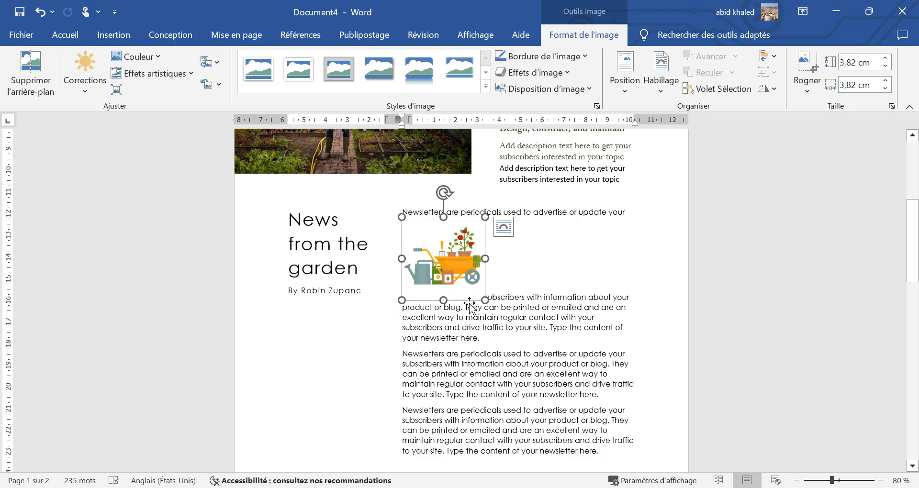
pyautogui.moveTo(474, 288); pyautogui.dragTo(525, 317)
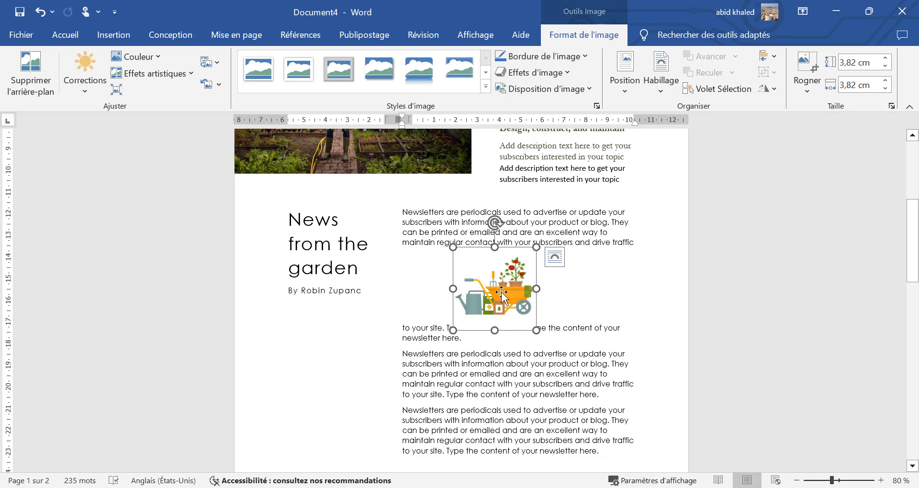
# - Set the wheelbarrow picture's text wrapping to Adapté and move it to the right side of the article's second paragraph
pyautogui.click(665, 88)
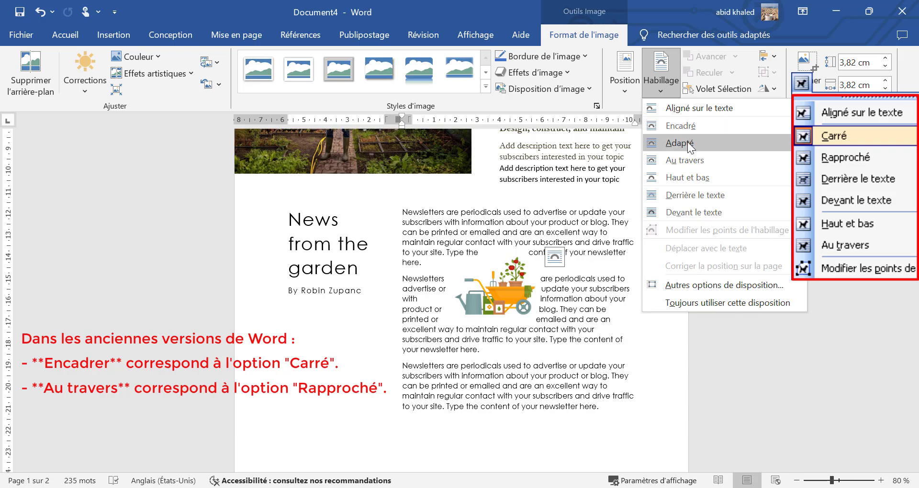
pyautogui.click(688, 142)
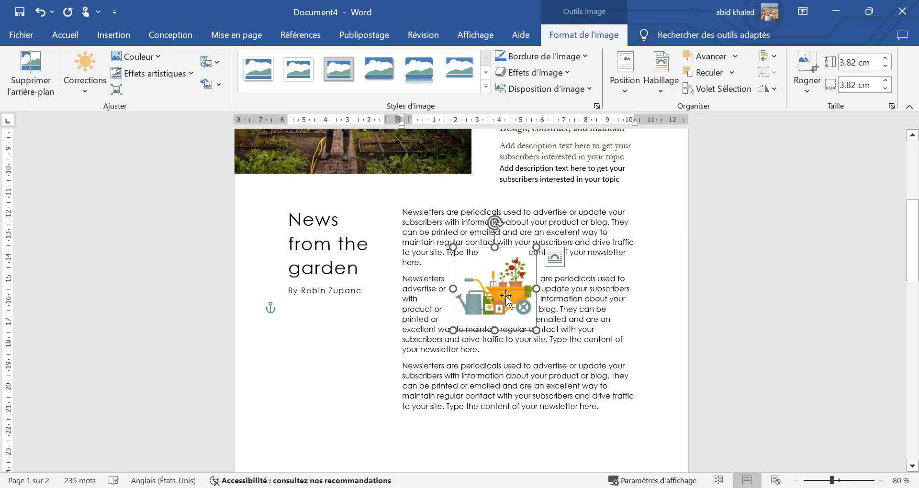
pyautogui.moveTo(504, 289); pyautogui.dragTo(589, 304)
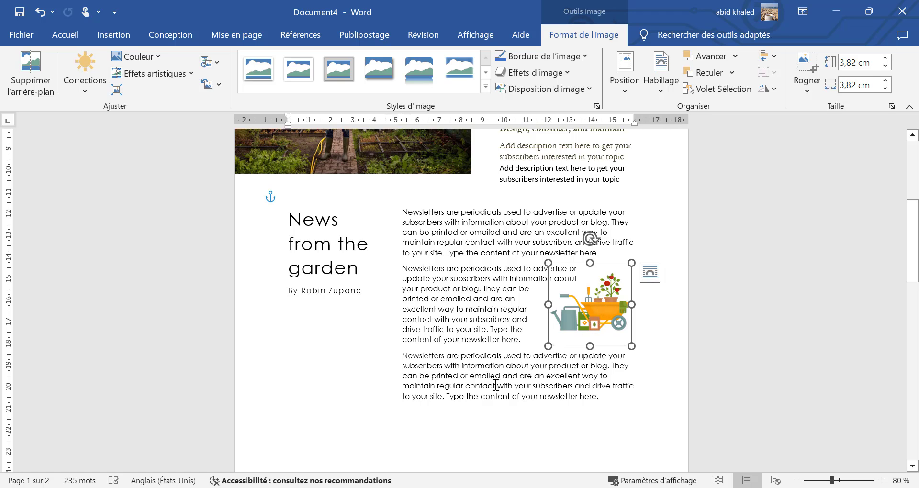